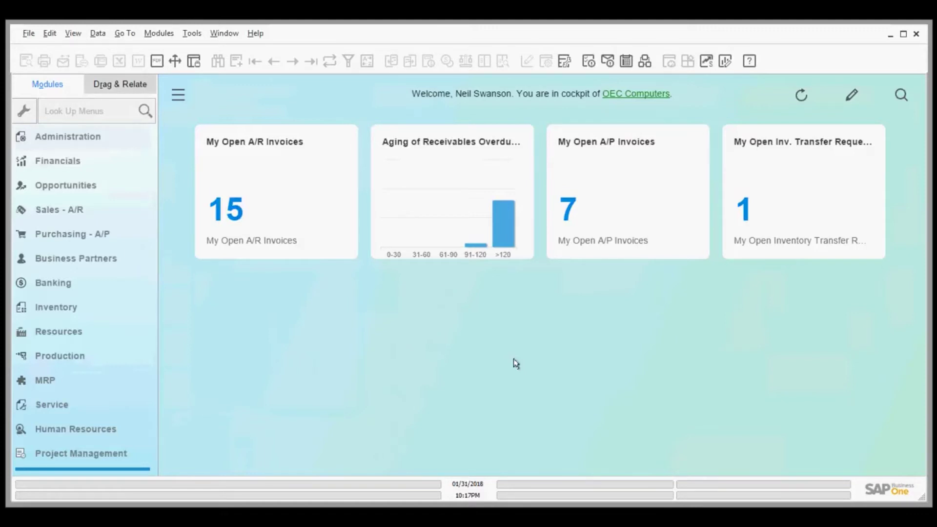
- Open Approval Templates - Setup from Administration's Approval Procedures
left_click(68, 137)
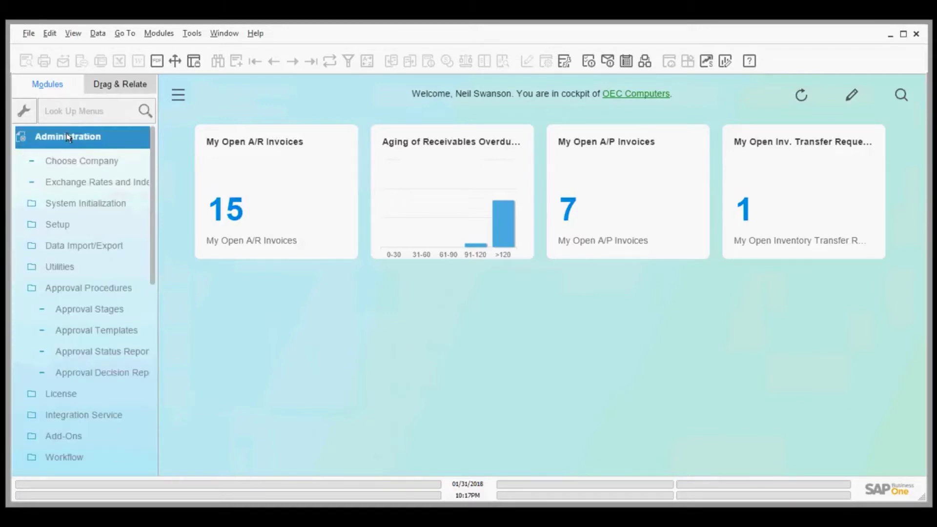
left_click(58, 330)
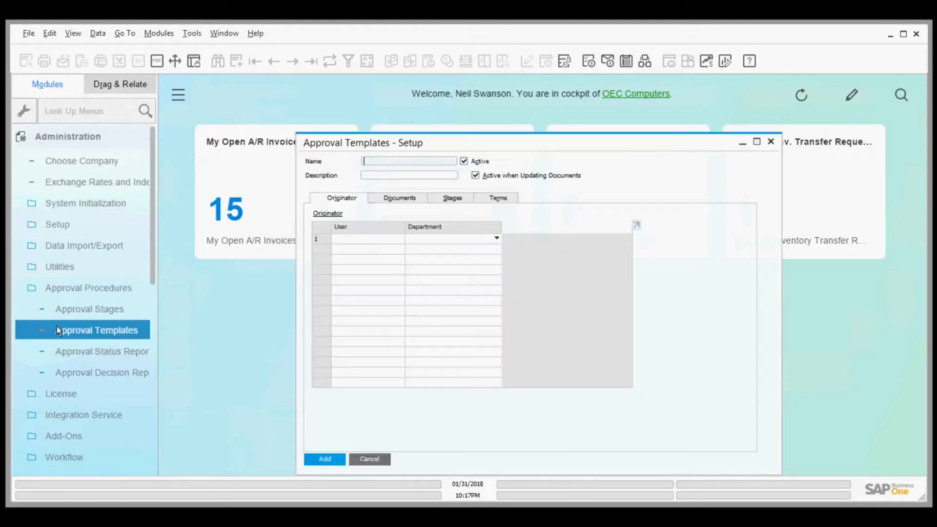
- Browse back from the last record to the PO Over 10K template and view its Documents tab
left_click(311, 61)
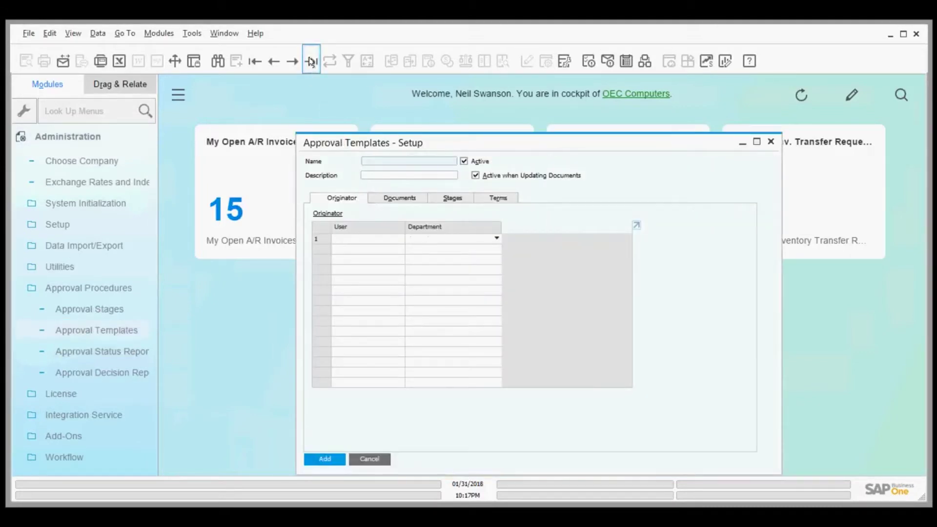
left_click(273, 61)
left_click(273, 62)
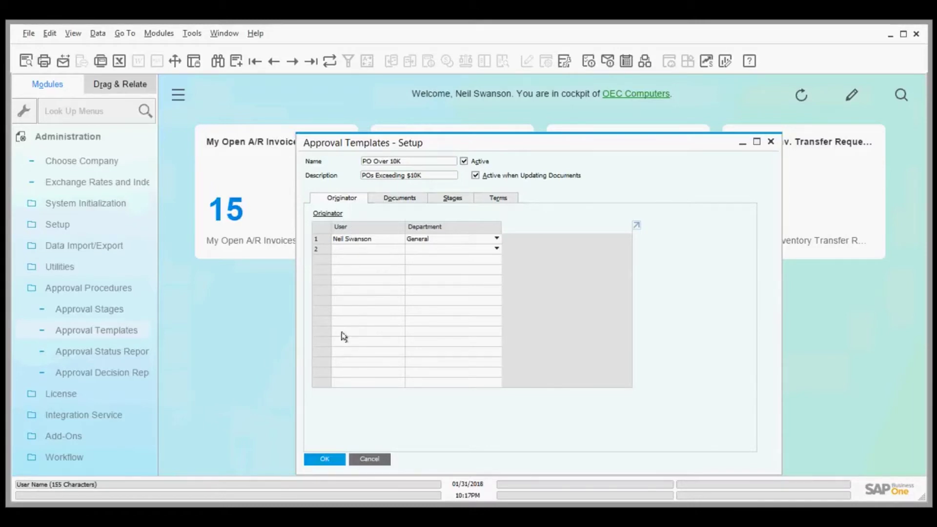
left_click(393, 200)
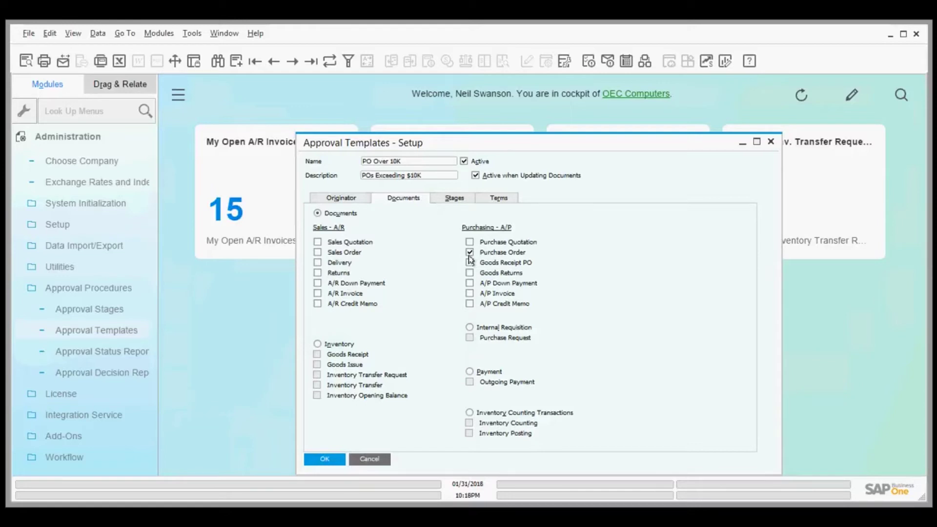
- Review the Stages, Originator and Documents tabs, and inspect the PO Approval $25k stage without changes
left_click(459, 200)
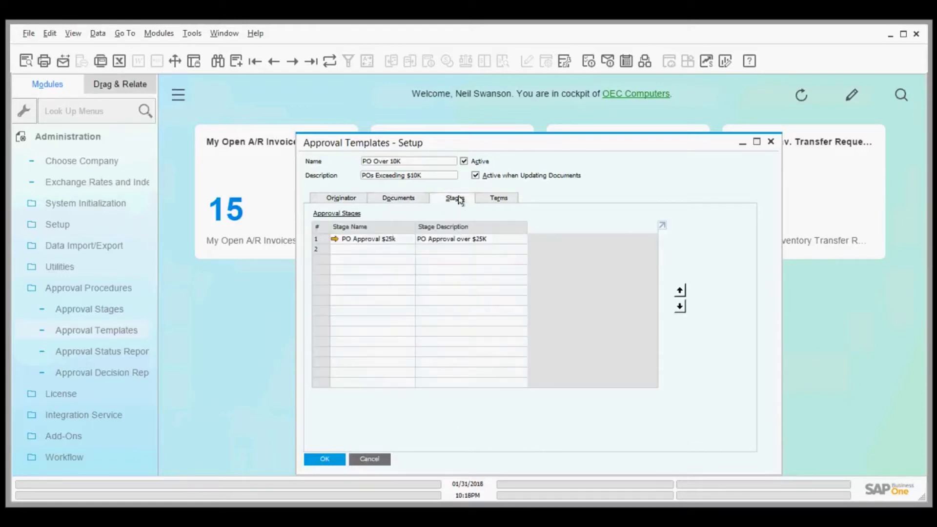
left_click(346, 200)
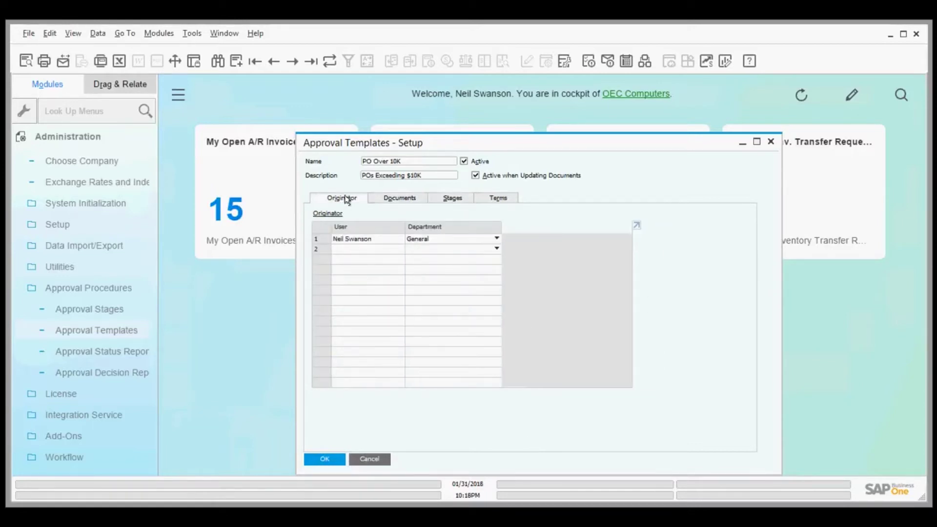
left_click(394, 200)
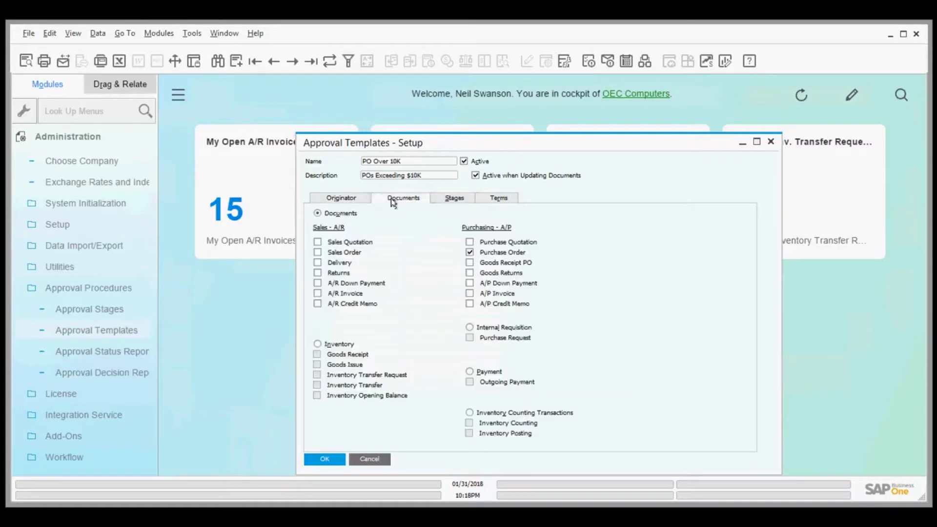
left_click(454, 200)
left_click(335, 239)
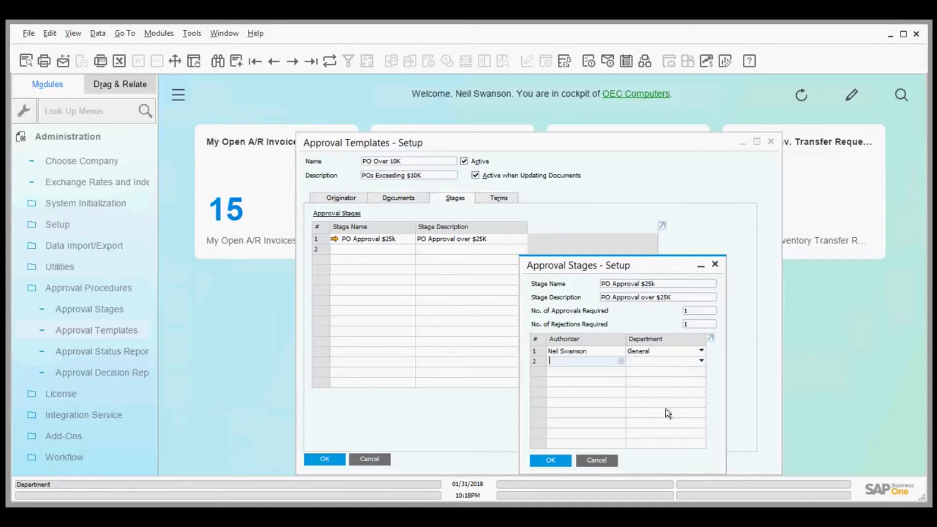
left_click(608, 462)
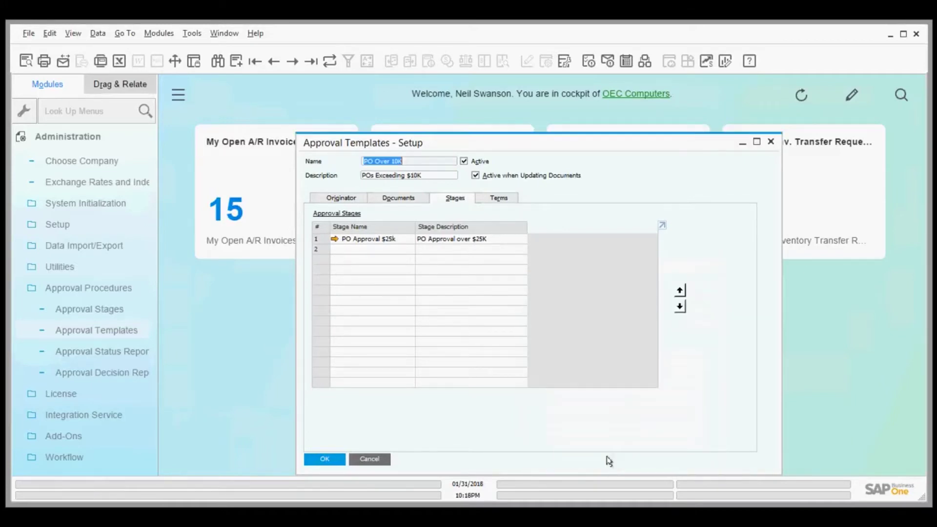
- Keep the Terms condition Total Document Greater Than 10,000.000 $, save the template, collapse Administration
left_click(500, 197)
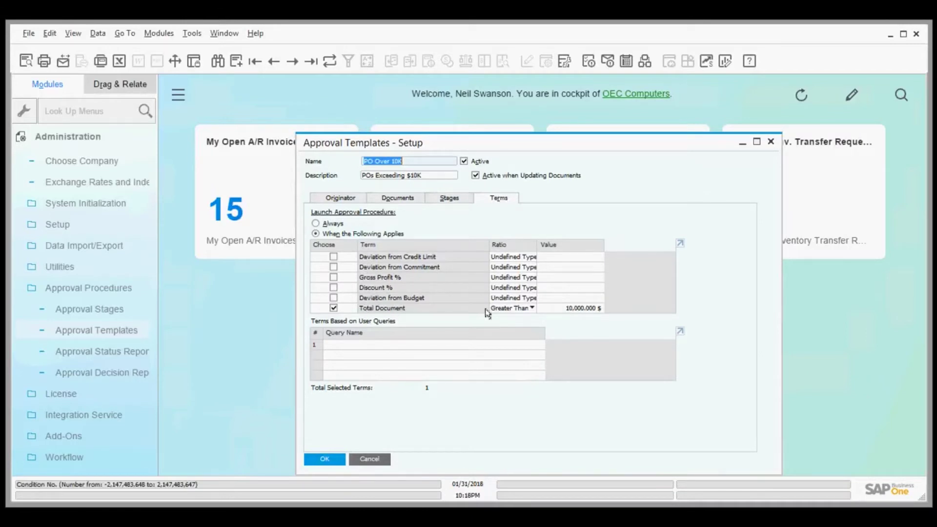
left_click(533, 308)
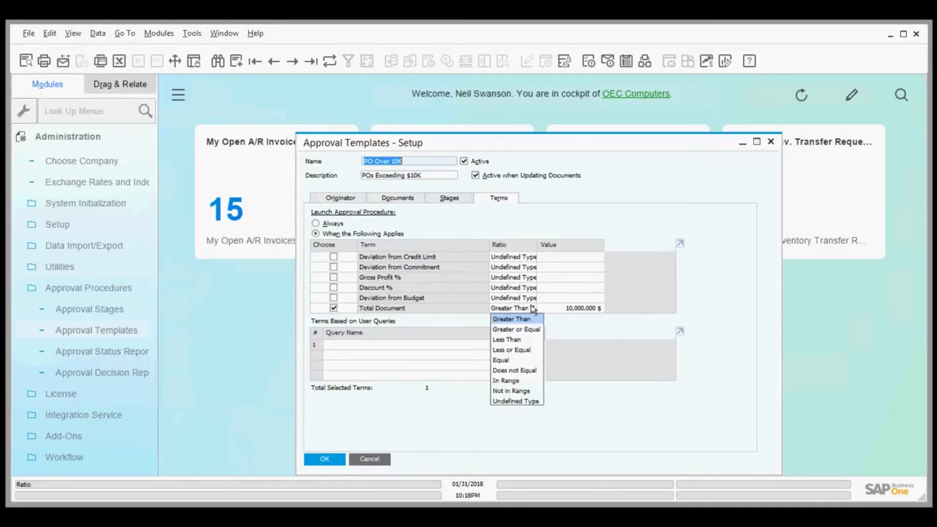
left_click(565, 307)
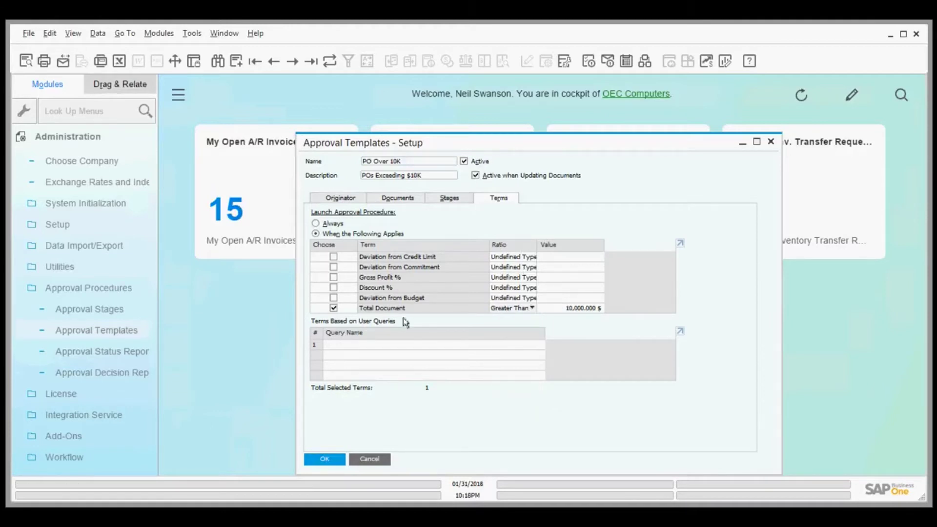
left_click(337, 460)
left_click(84, 138)
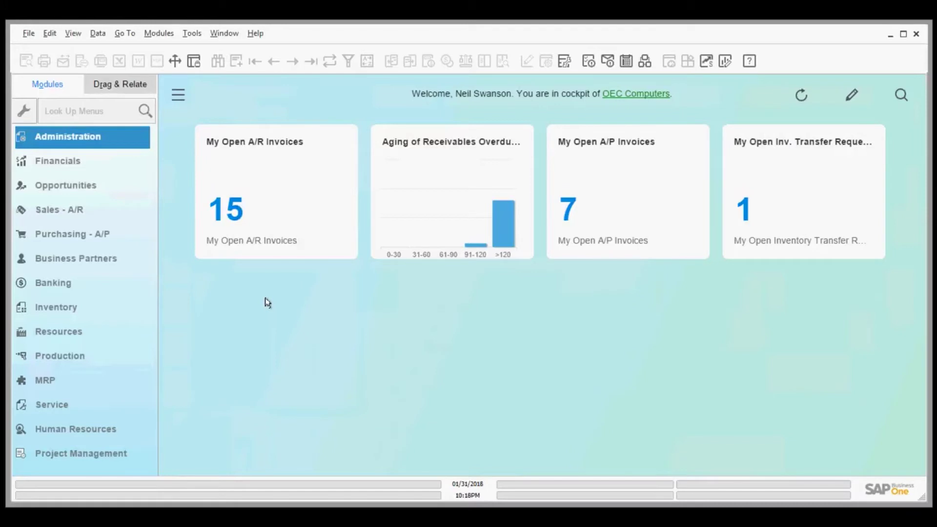
- Start a new Purchase Order from Purchasing - A/P, ready for the vendor name
left_click(73, 235)
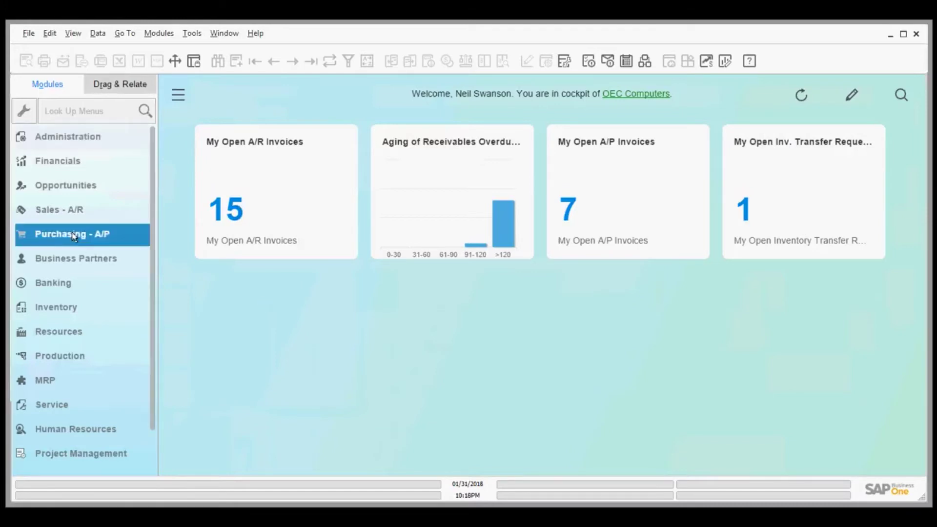
left_click(79, 226)
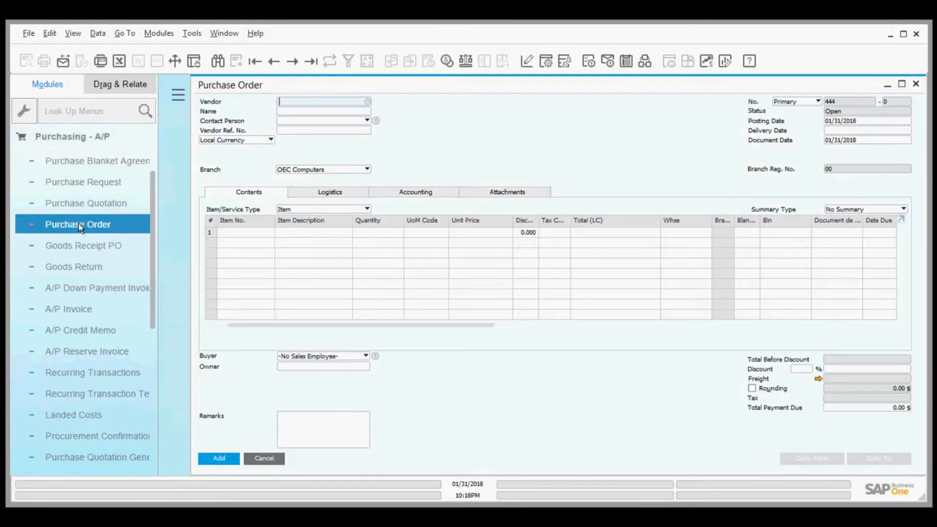
left_click(320, 110)
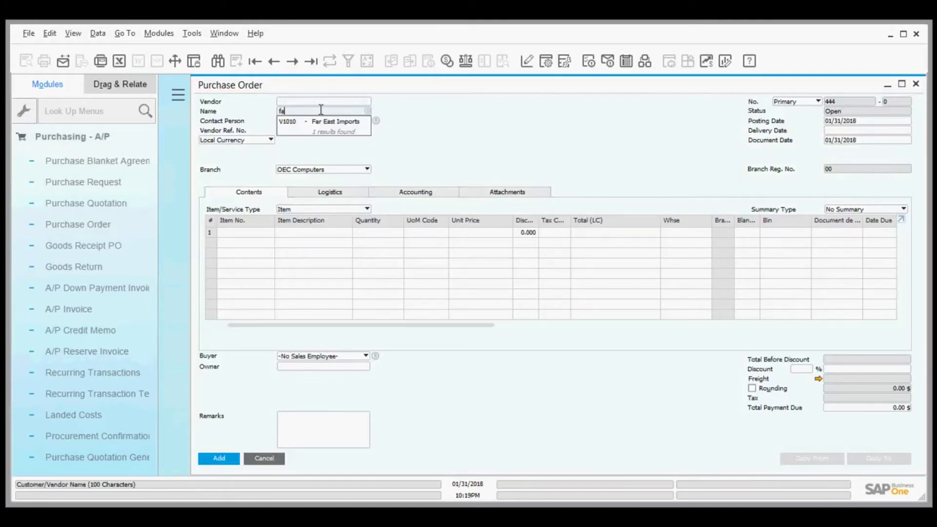
- Choose vendor Far East Imports and add item AFS-Bluez2S-Black to the first line
type("fa")
left_click(327, 122)
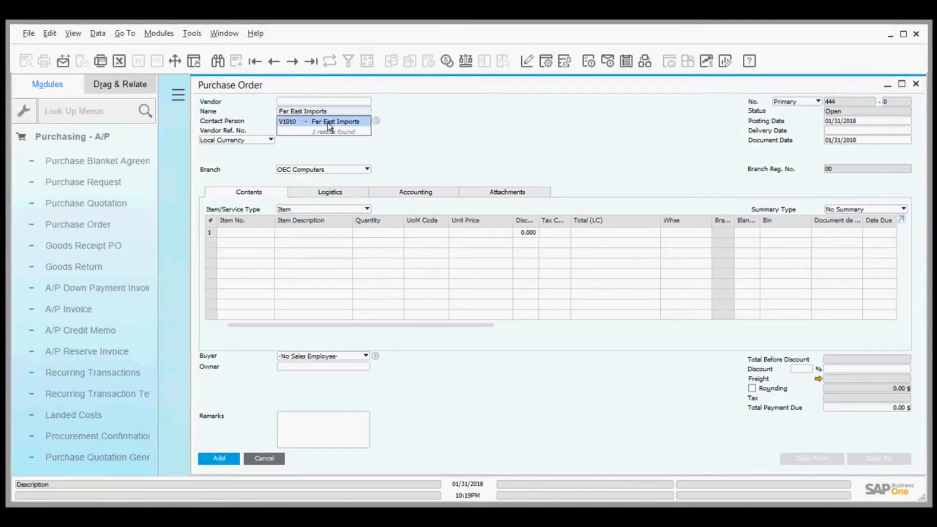
left_click(241, 236)
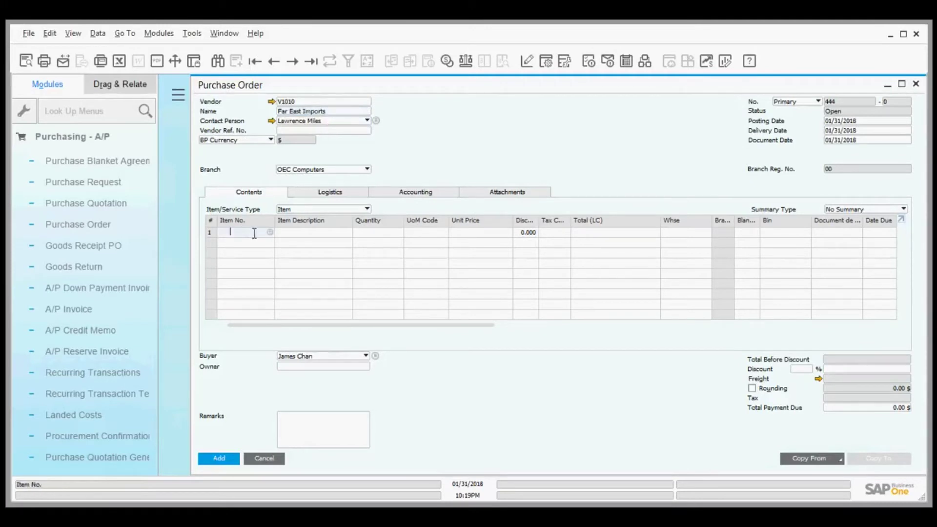
left_click(269, 234)
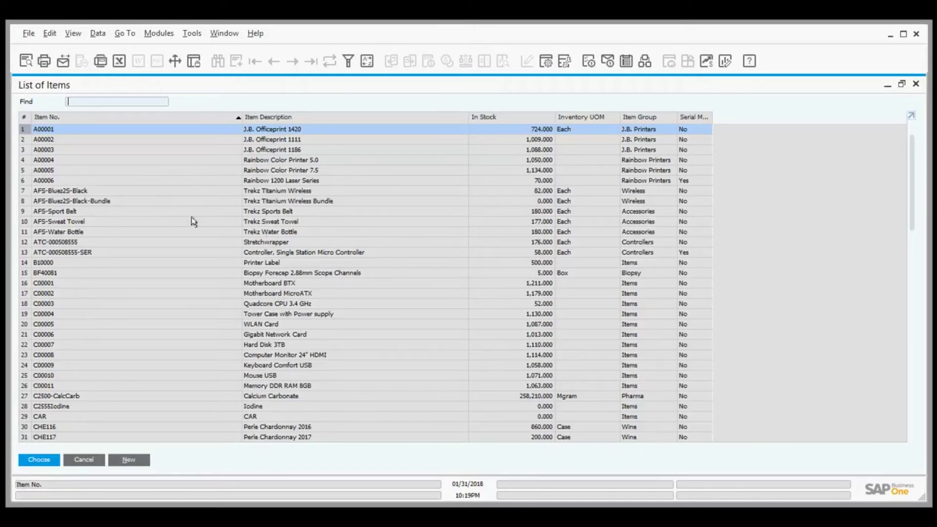
double_click(203, 191)
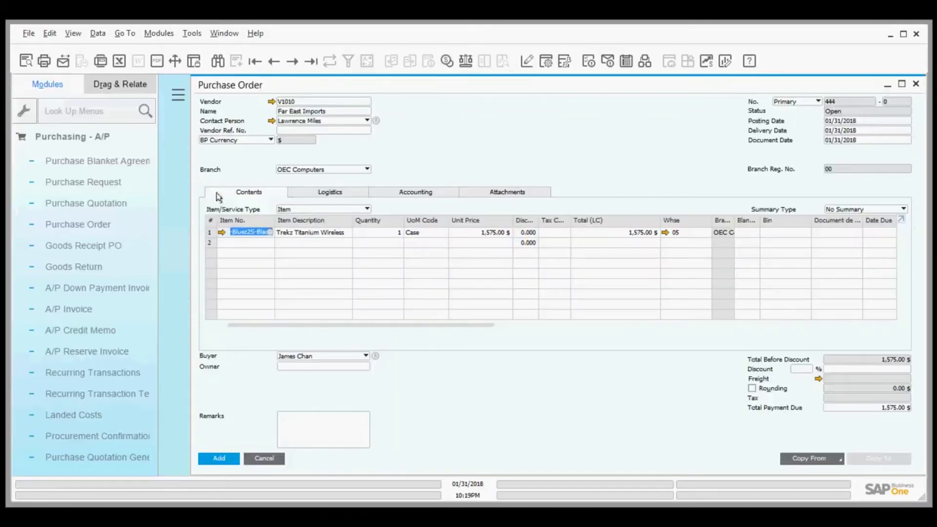
left_click(305, 234)
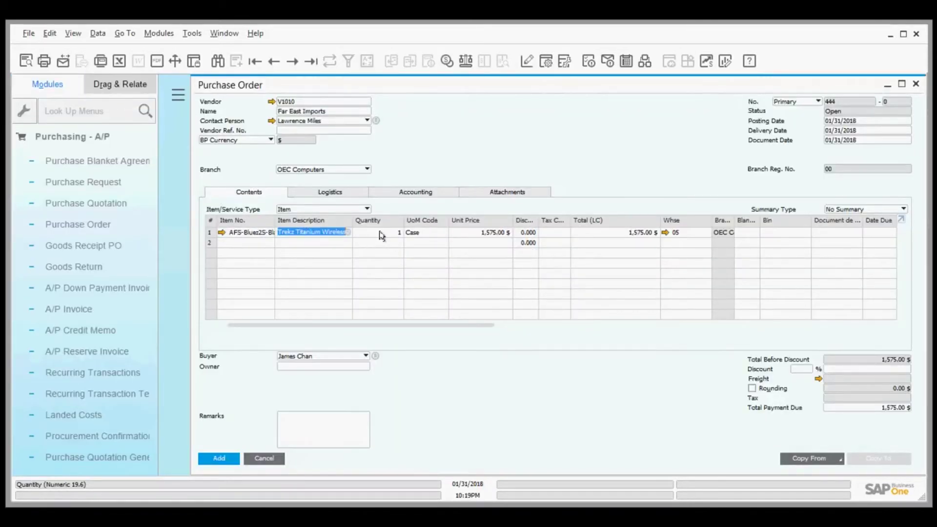
- Set the line quantity to 15 and the delivery date to 02/15/2018
left_click(382, 234)
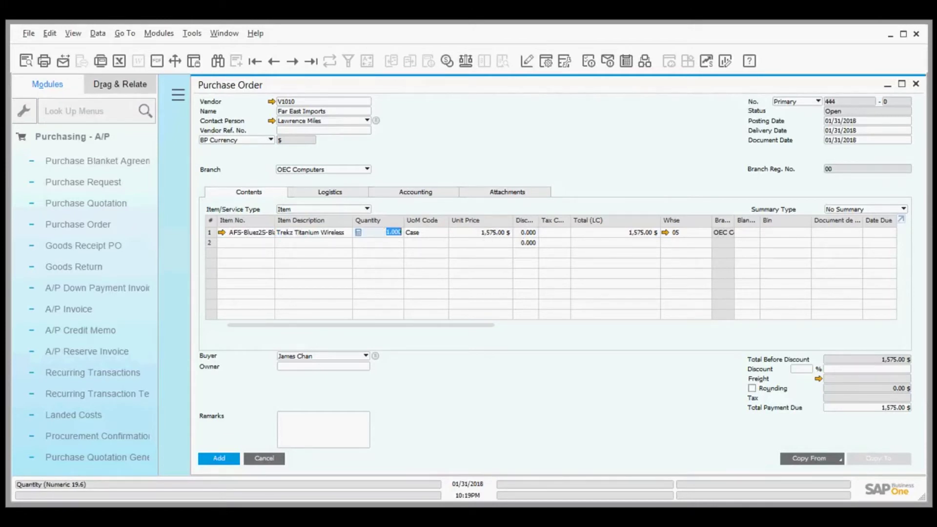
type("15")
key("Tab")
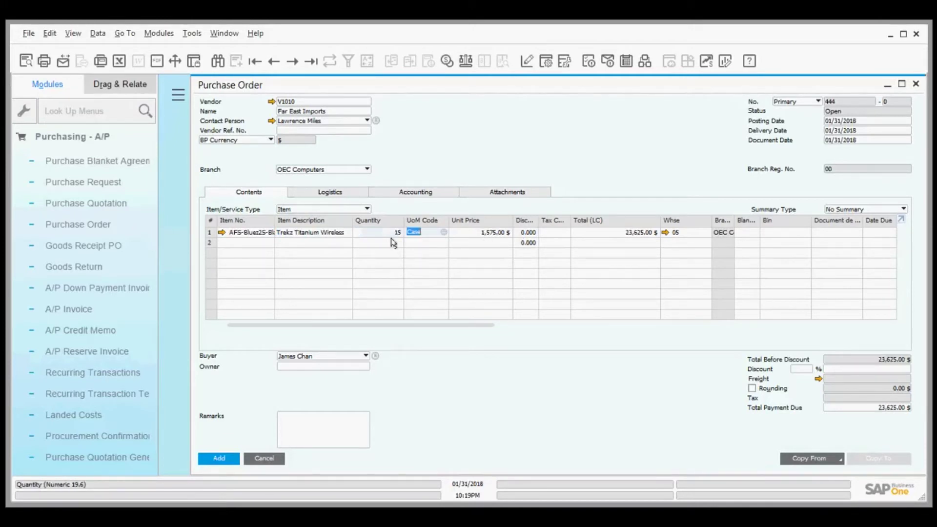
left_click(848, 129)
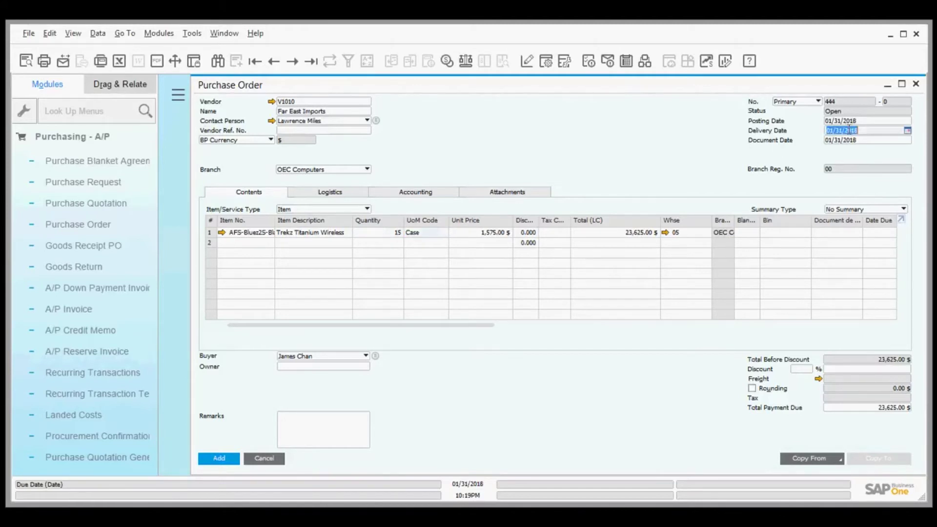
type("02/15/2018")
key("Tab")
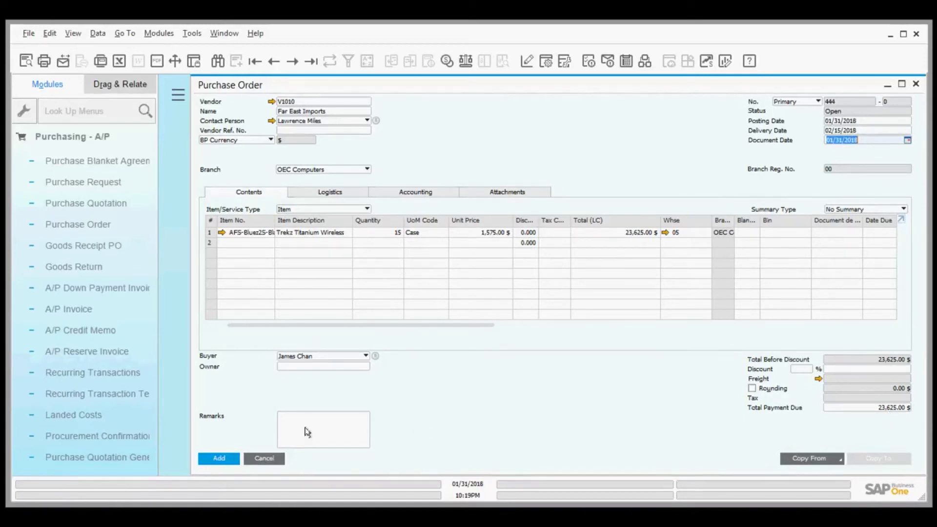
- Add the purchase order and submit it for PO Over 10K approval with remark 'Please approve, client waiting'
left_click(222, 458)
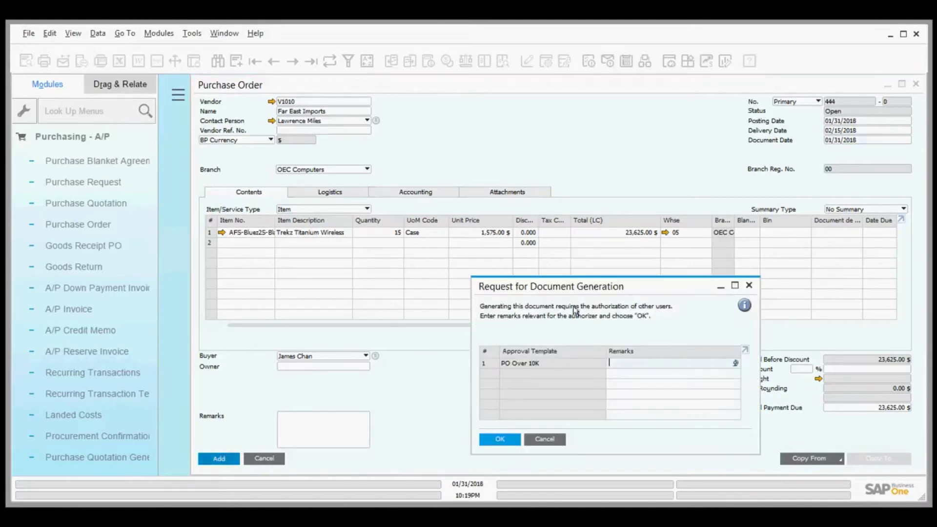
left_click_drag(604, 286, 510, 152)
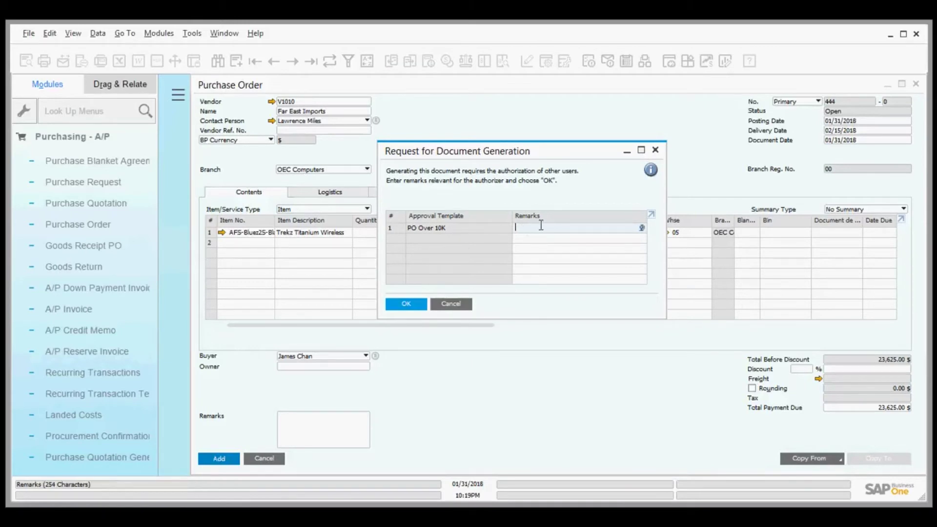
type("Please appro")
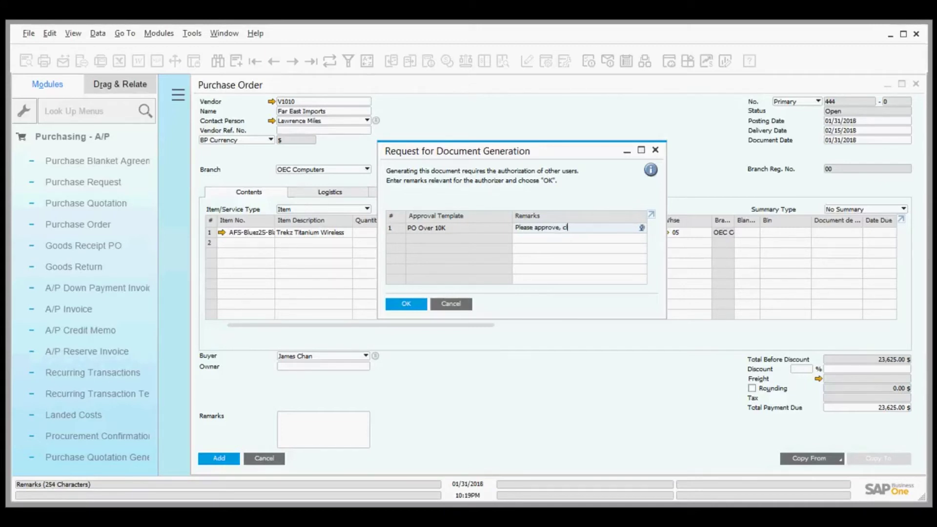
type("ve, client waiting")
left_click(407, 304)
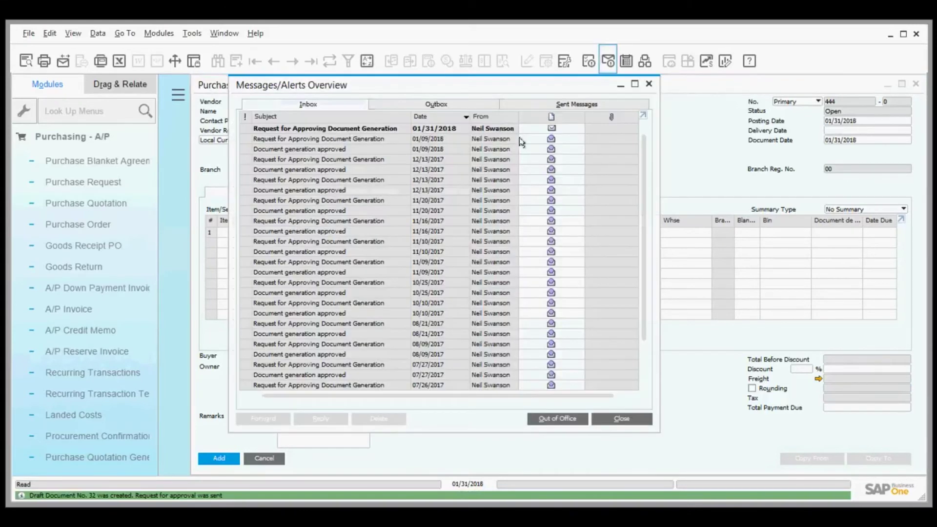
- Move the Messages/Alerts window aside and open the newest approval request message
left_click_drag(506, 84, 724, 192)
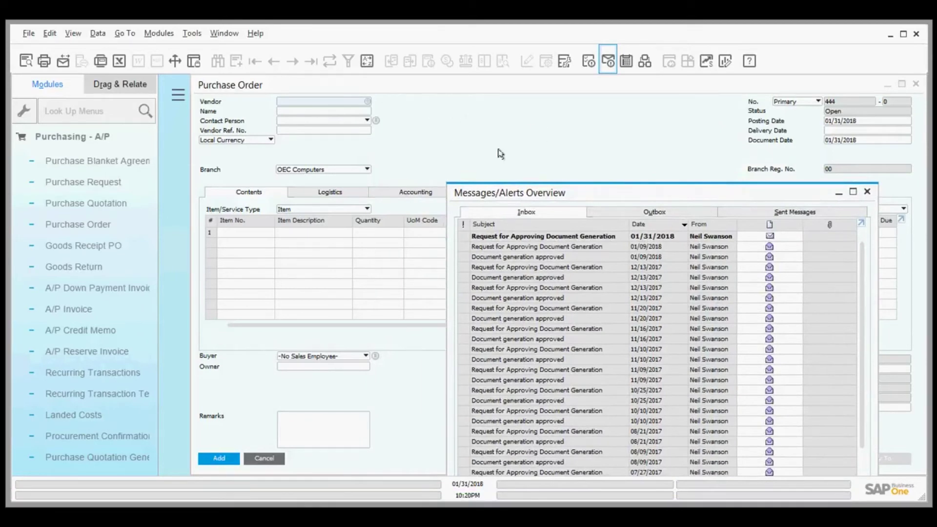
left_click_drag(579, 194, 484, 109)
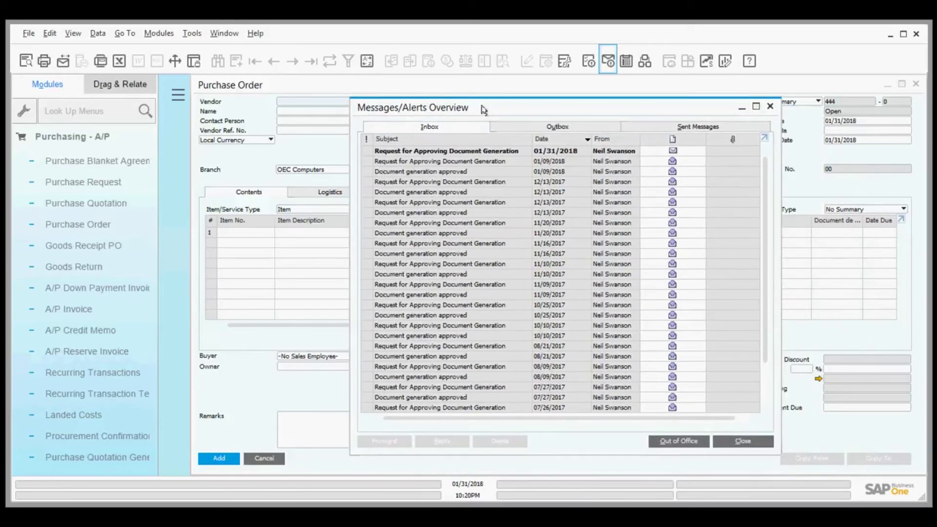
left_click(449, 152)
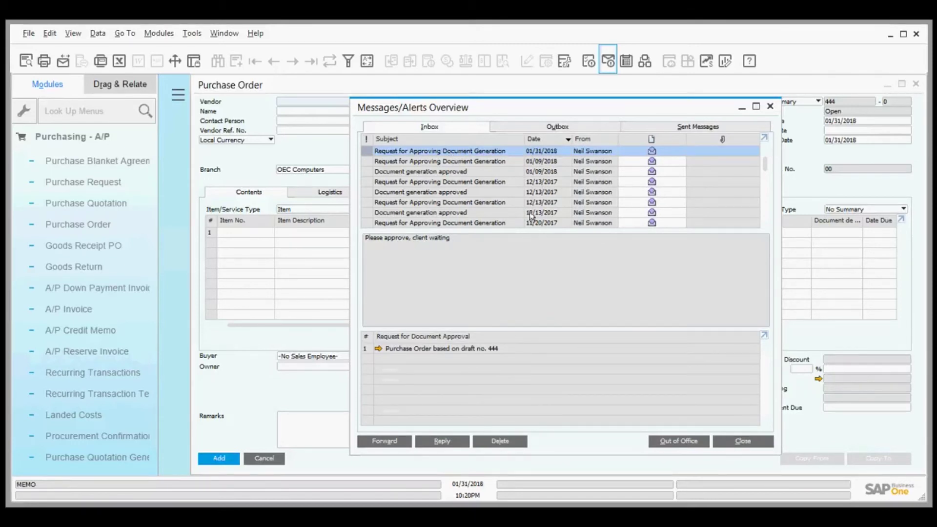
- Open the Request for Generation Approval for Purchase Order draft 444 and move it higher
left_click(378, 349)
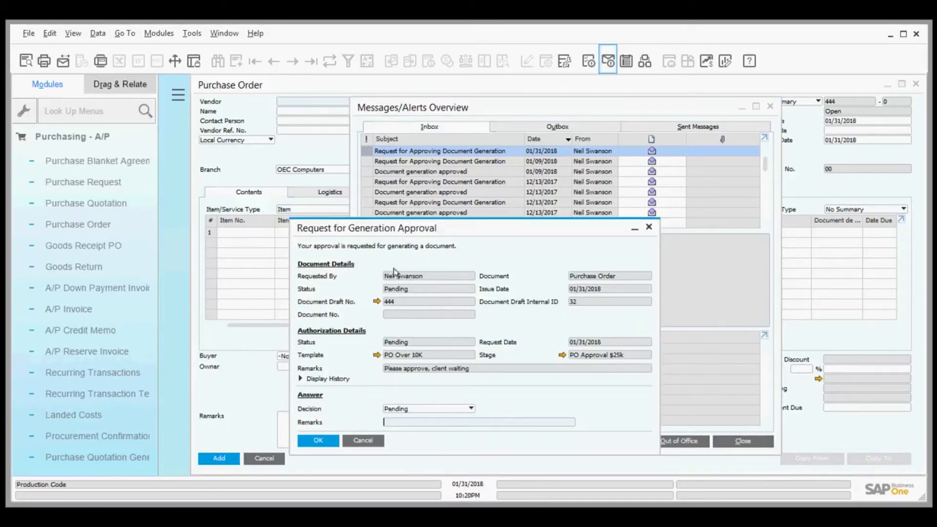
left_click_drag(466, 234, 463, 175)
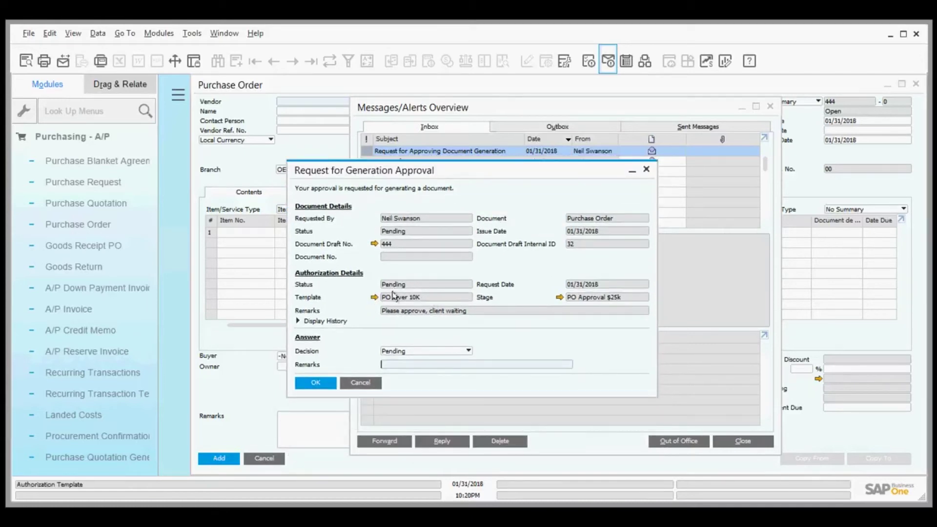
- Open draft purchase order 444 and check Available-to-Promise stock for Trekz Titanium Wireless
left_click(373, 242)
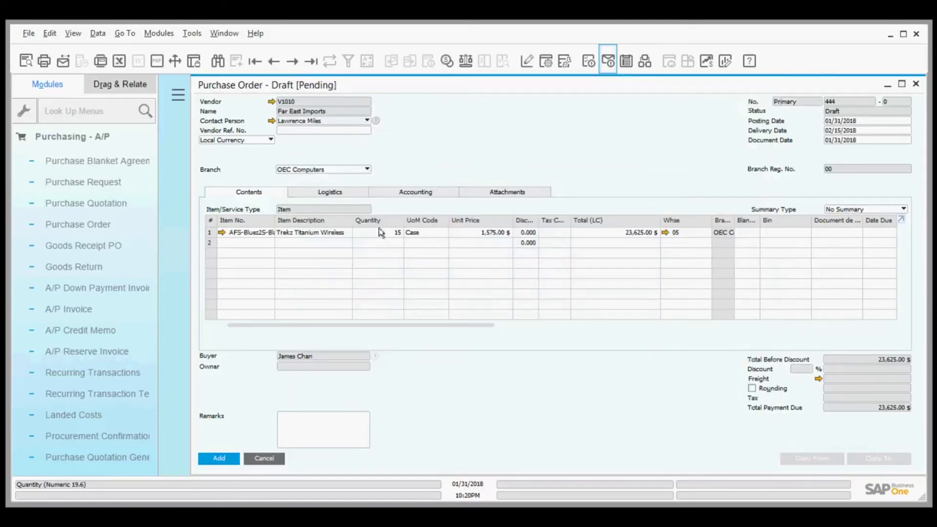
left_click_drag(225, 234, 318, 249)
right_click(386, 233)
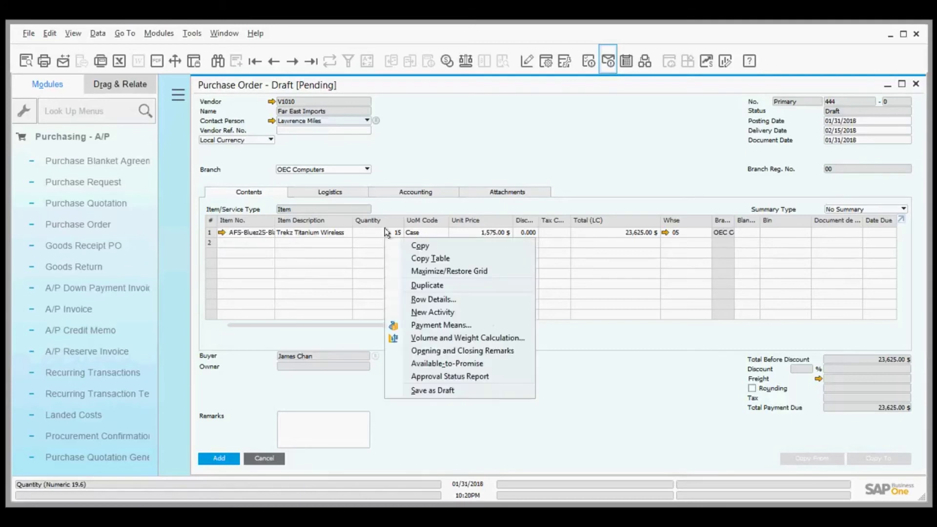
left_click(437, 364)
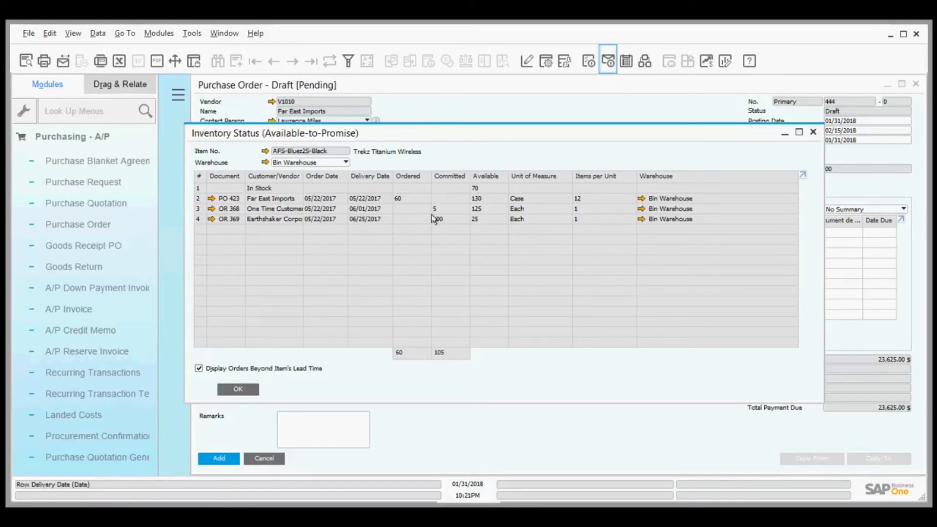
- Approve draft 444's PO Over 10K request with the remark 'ok to place order'
left_click(245, 392)
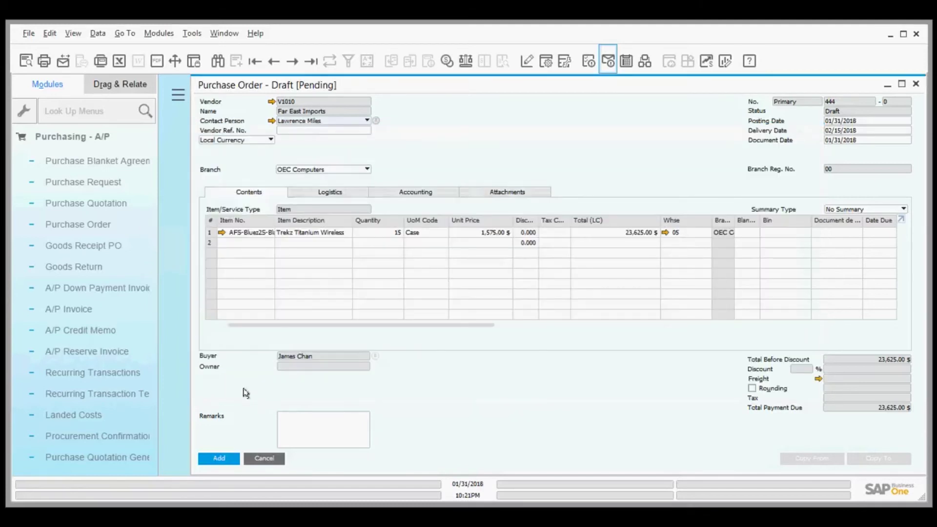
left_click(266, 461)
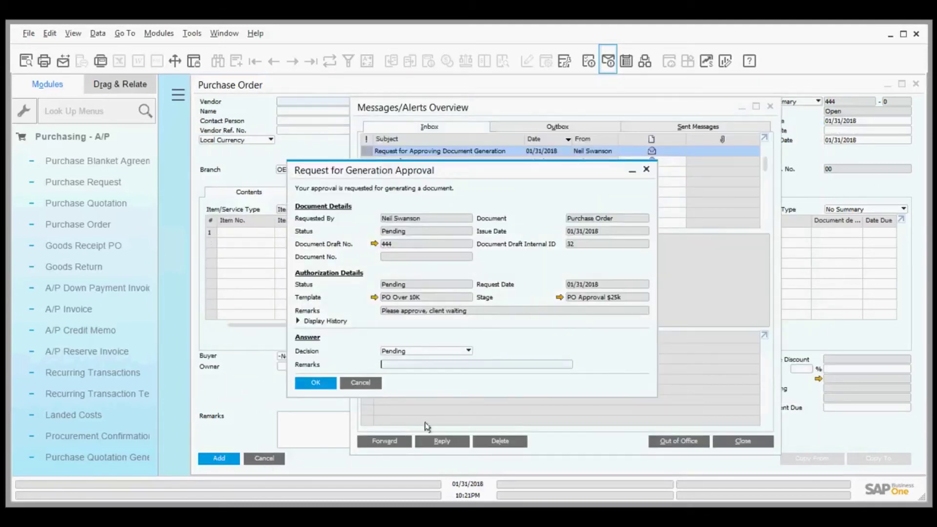
left_click(468, 351)
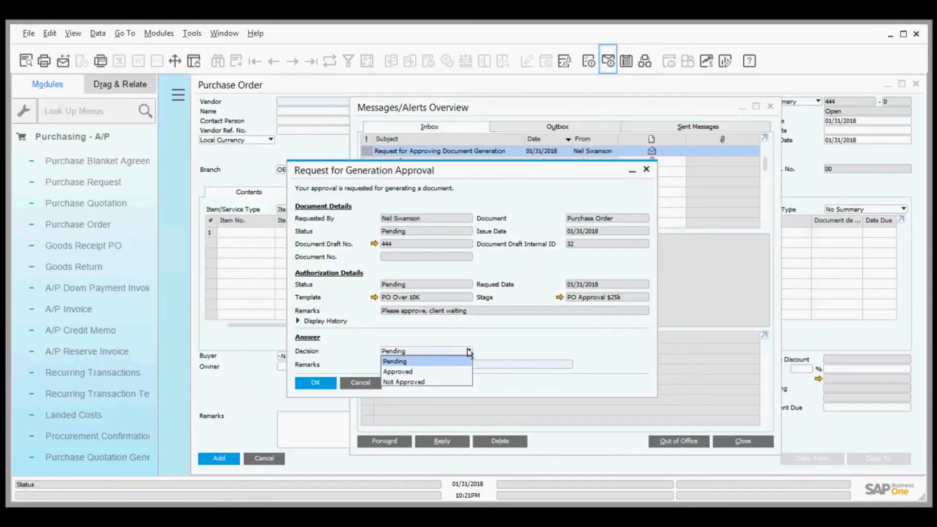
left_click(439, 372)
left_click(456, 362)
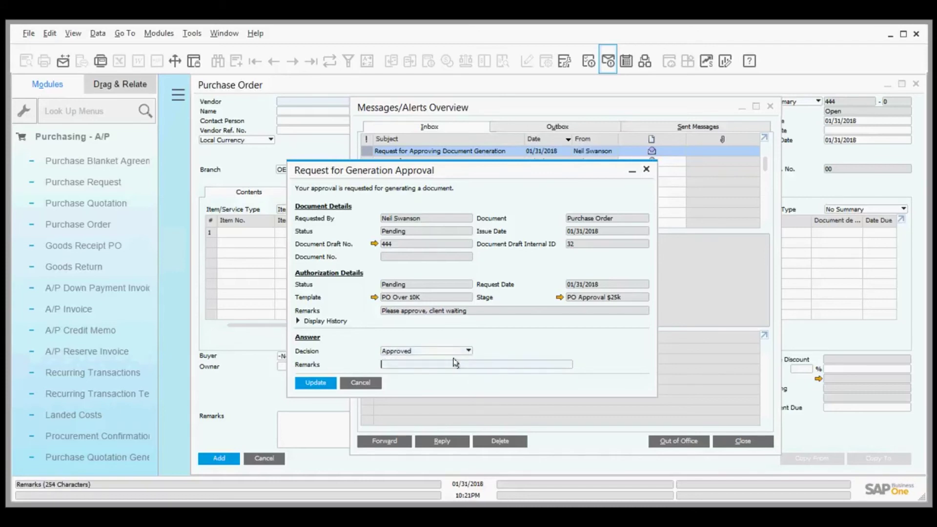
type("ok to place ")
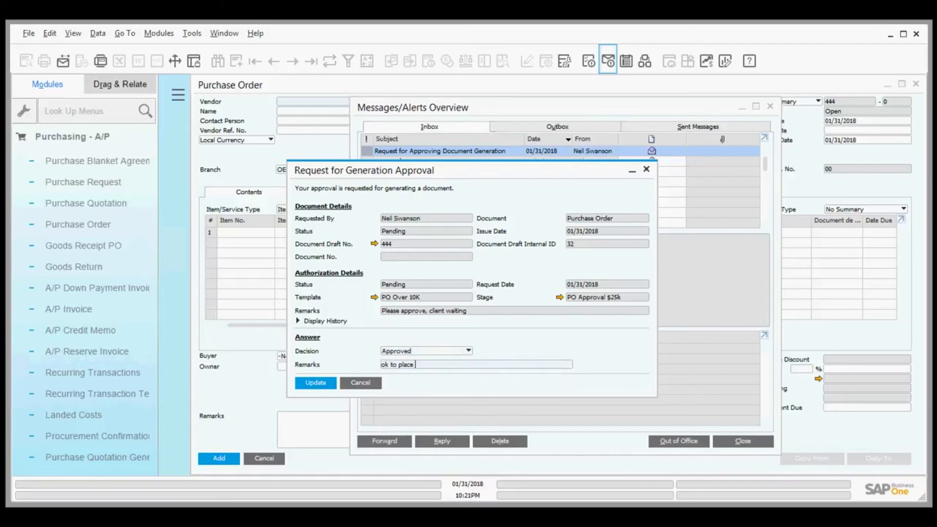
type("order")
left_click(306, 382)
left_click(306, 382)
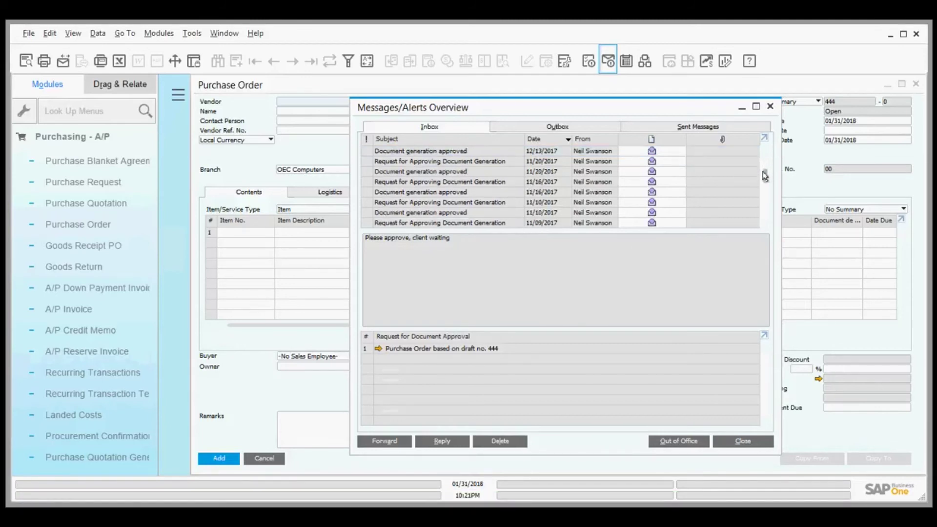
- Open approved Purchase Order Draft 444 (23,625.00 $) from the 'Document generation approved' message
left_click(764, 139)
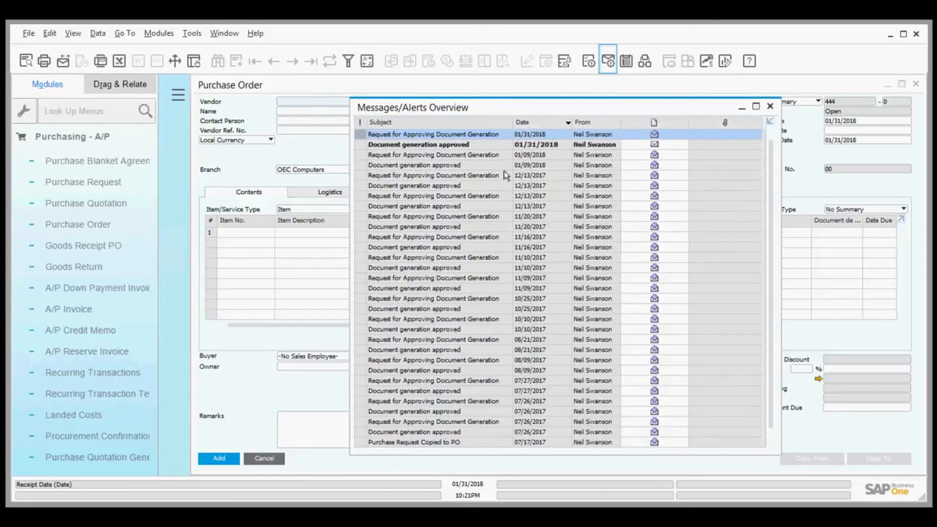
left_click(472, 146)
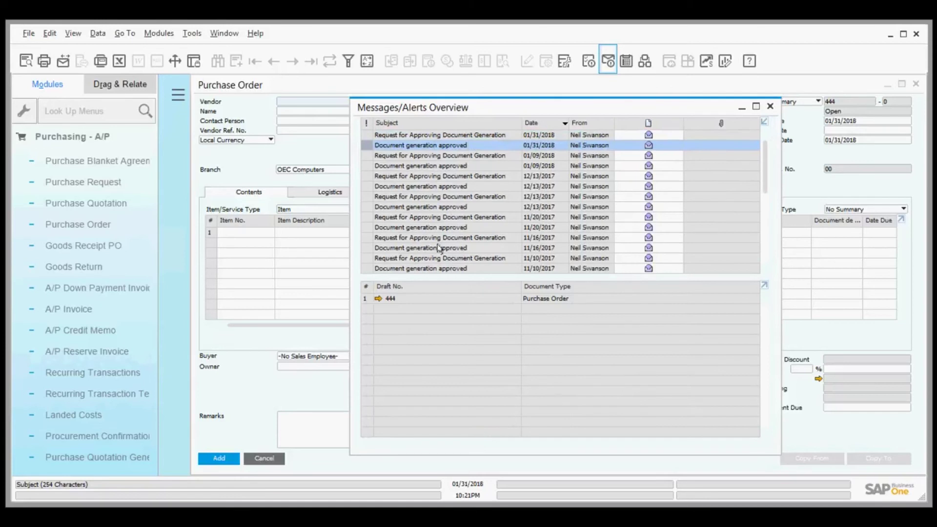
left_click(378, 298)
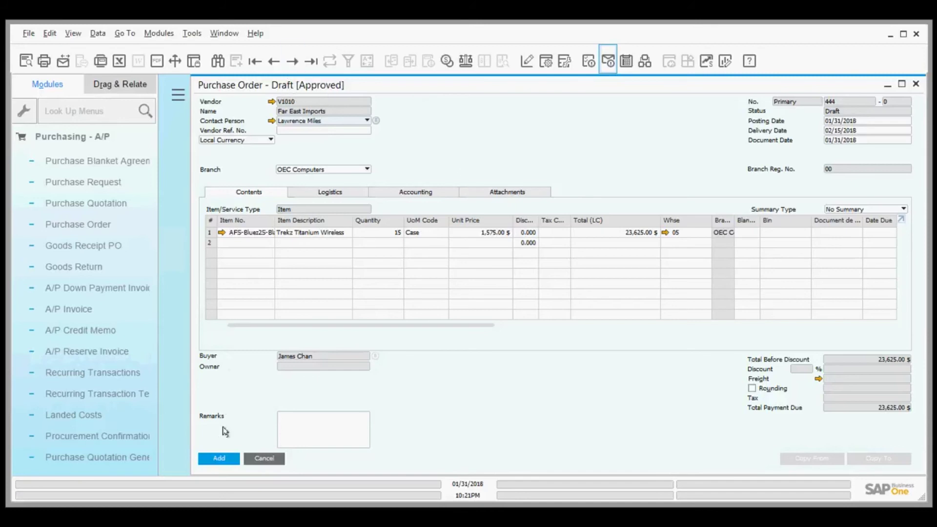
- Add draft 444 as purchase order 444, reopen it, and start e-mailing it
left_click(228, 458)
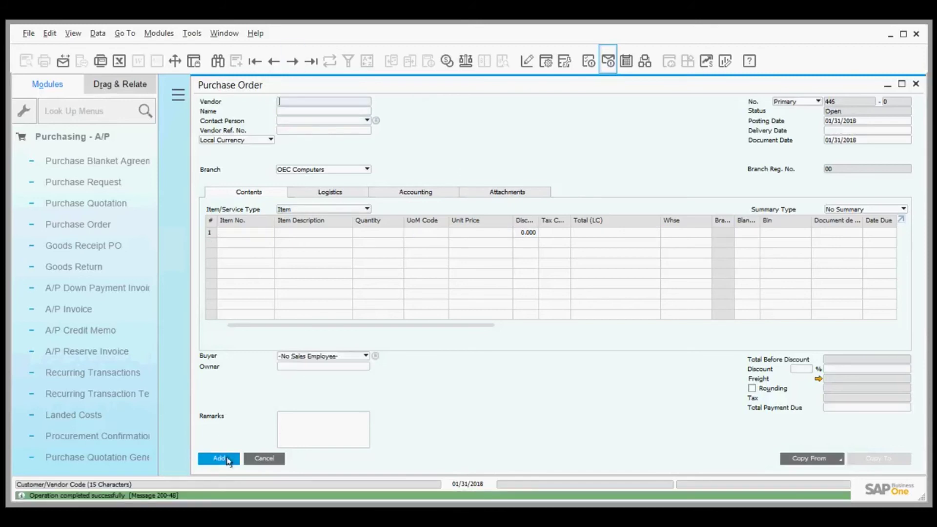
left_click(312, 61)
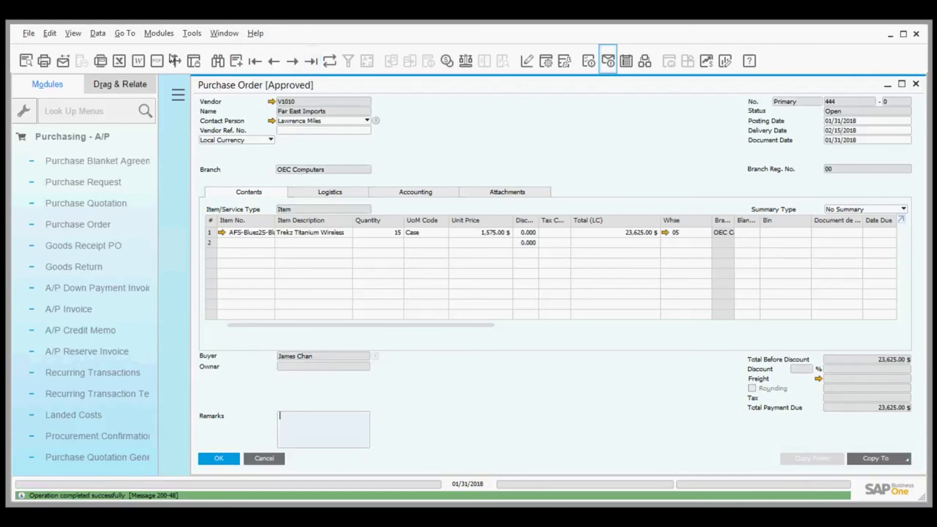
left_click(63, 62)
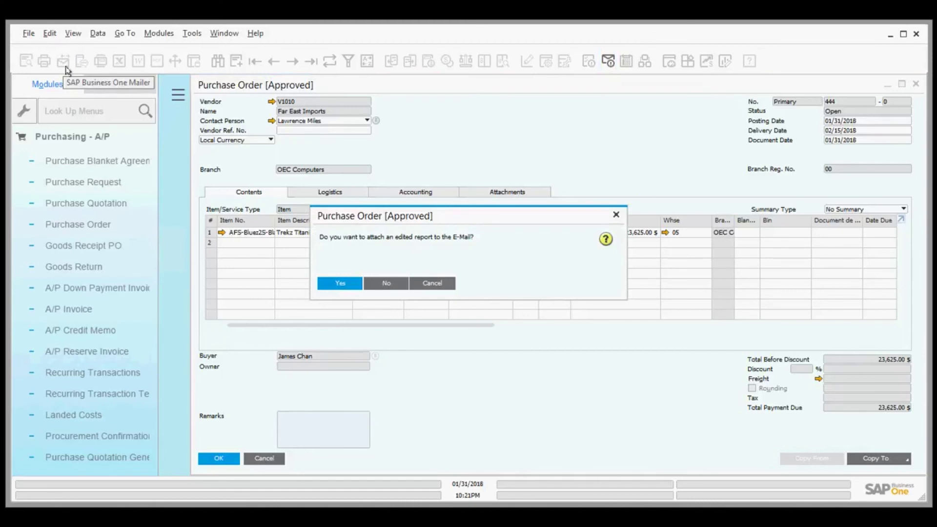
- Attach purchase order 444 as a PDF report and preview it in Acrobat
left_click(337, 284)
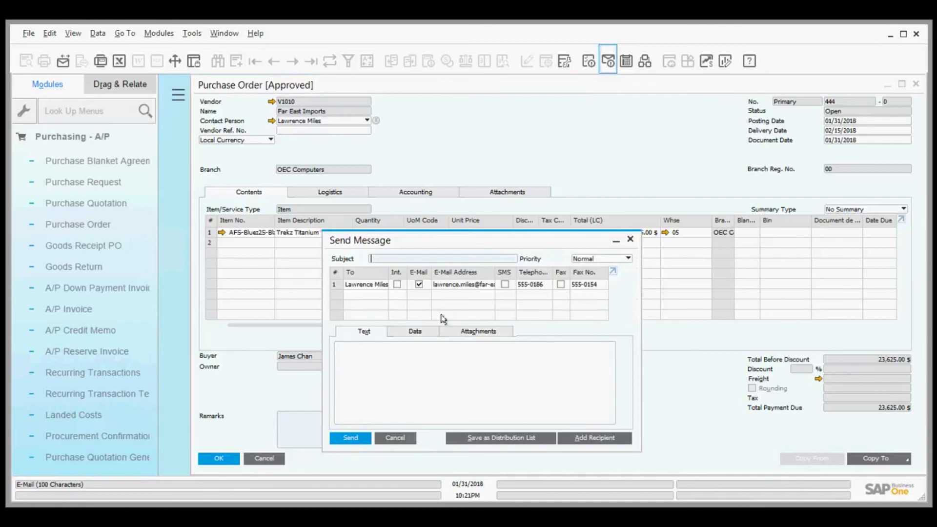
left_click(464, 332)
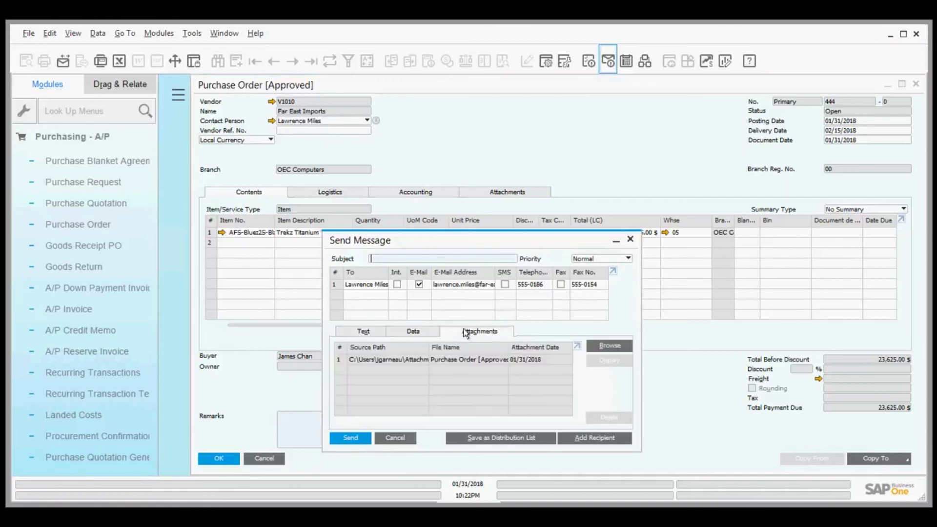
left_click(459, 360)
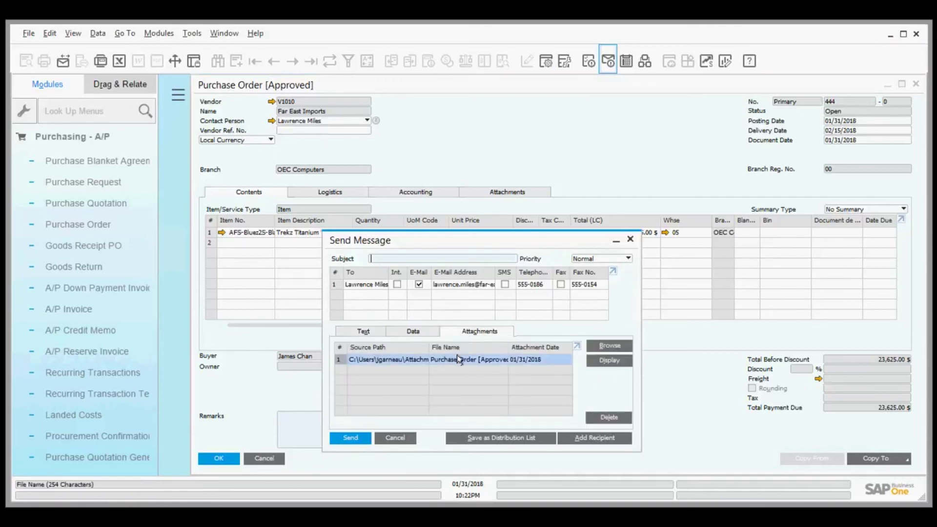
left_click(609, 362)
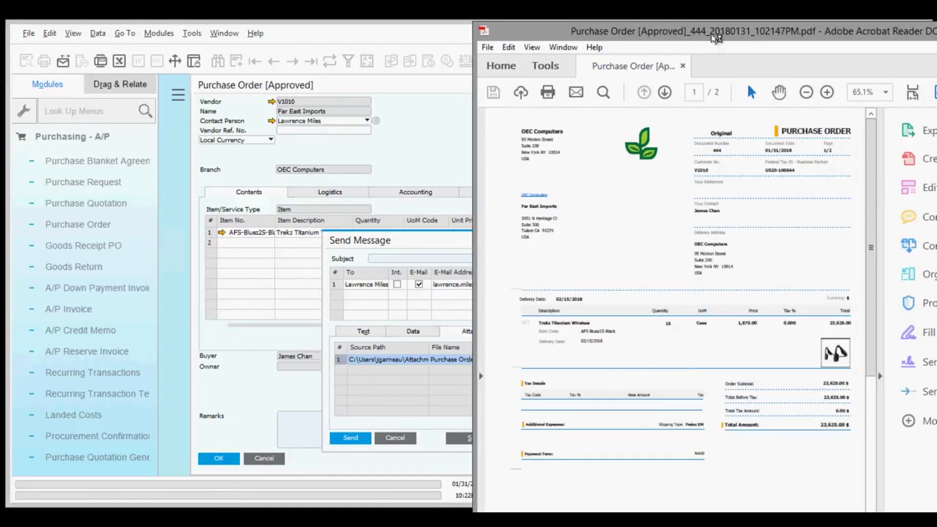
left_click_drag(716, 38, 586, 51)
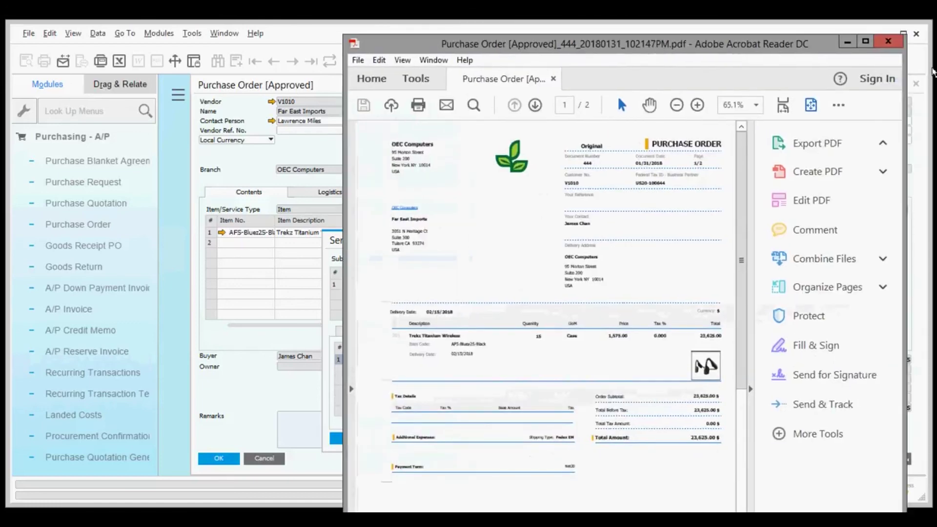
- Send the e-mail with the PDF to the vendor contact and close the order
left_click(887, 41)
left_click(373, 440)
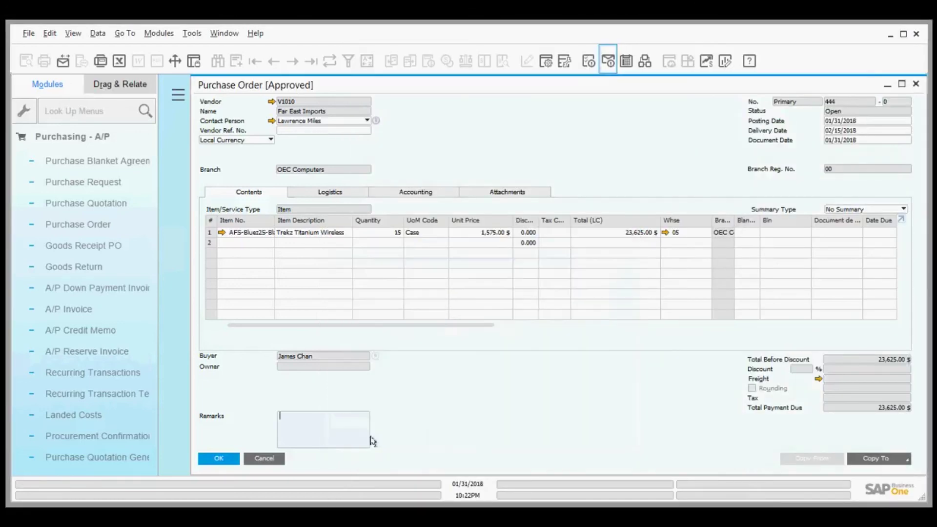
left_click(262, 459)
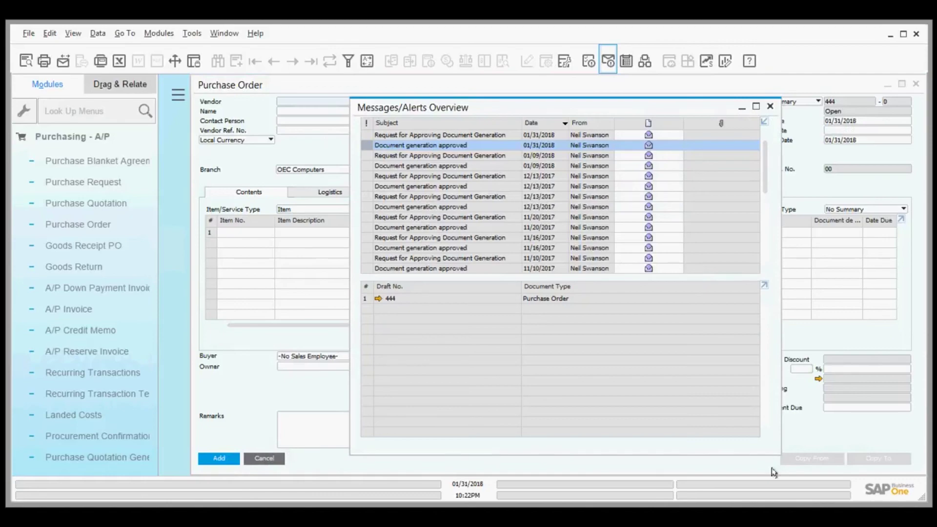